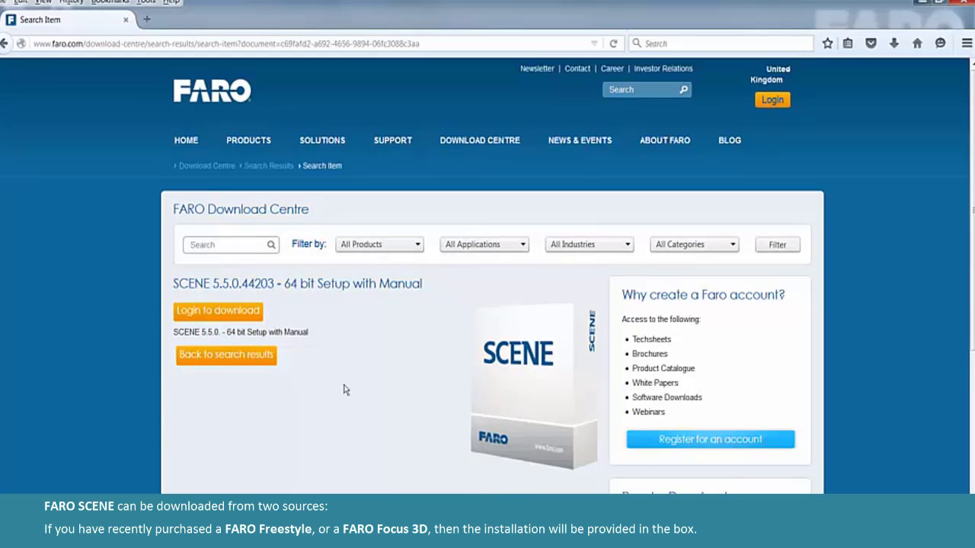
- Minimise Firefox and launch E1323_SCENE_5.5.0.44203_wManual_x64_Setup.exe from the SCENE installer folder
mouse_move(255, 143)
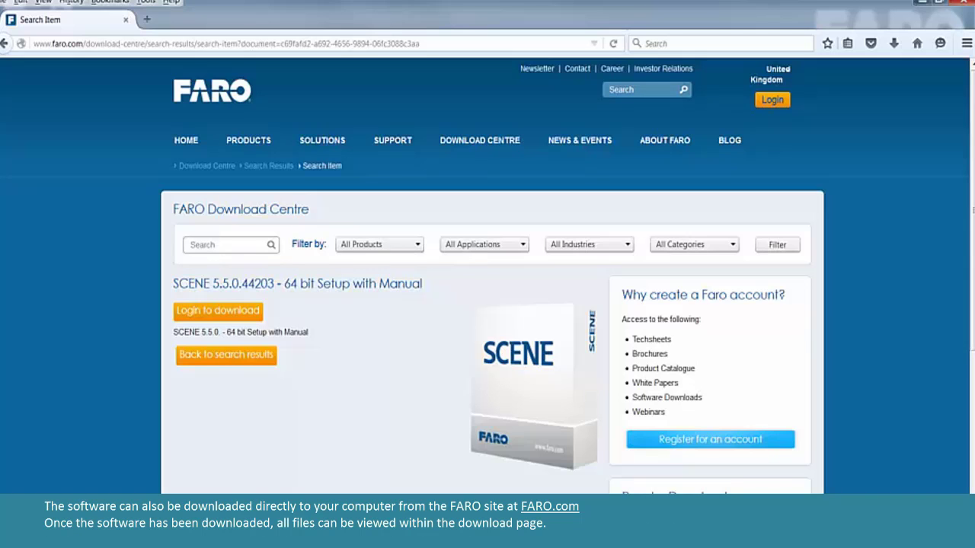
click(919, 3)
click(65, 476)
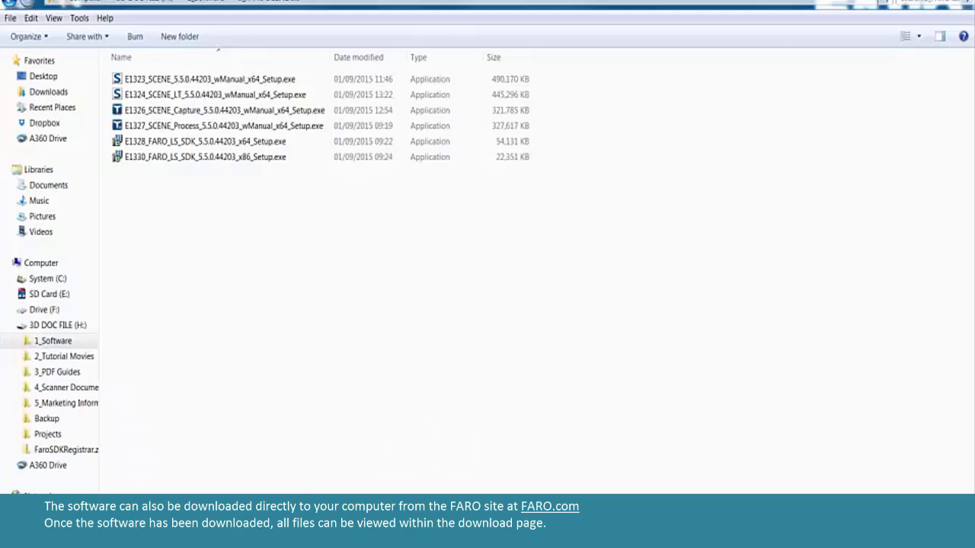
mouse_move(213, 86)
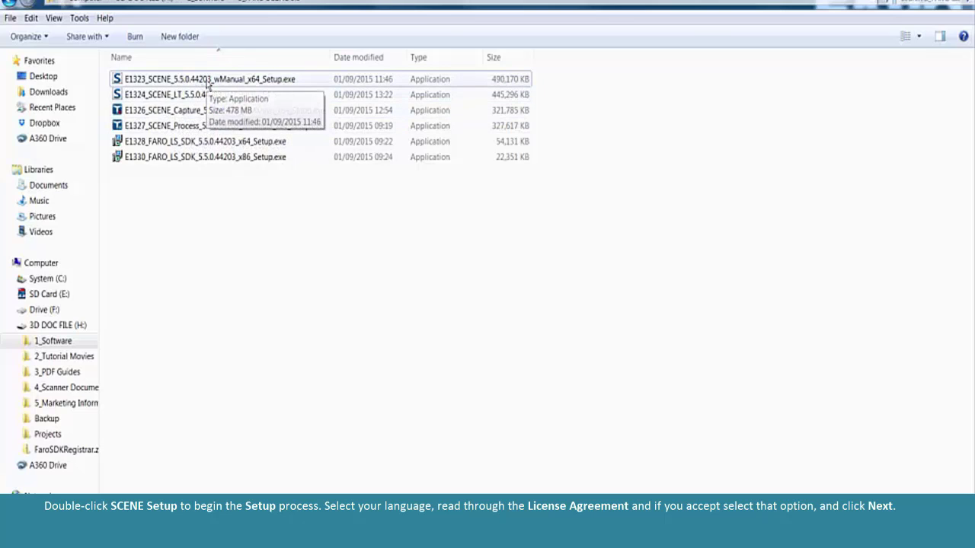
double_click(208, 80)
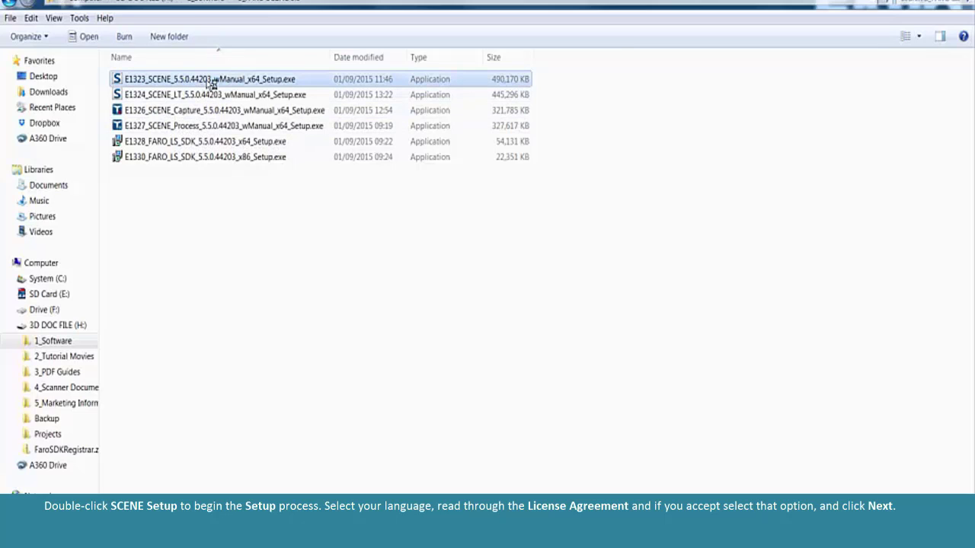
- Confirm the setup language and accept the SCENE licence agreement
click(500, 297)
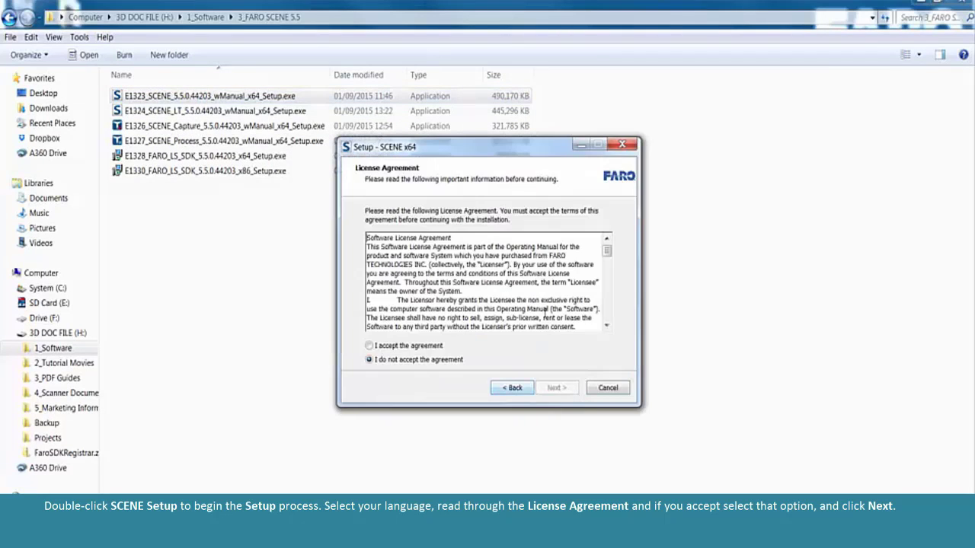
click(370, 345)
click(557, 388)
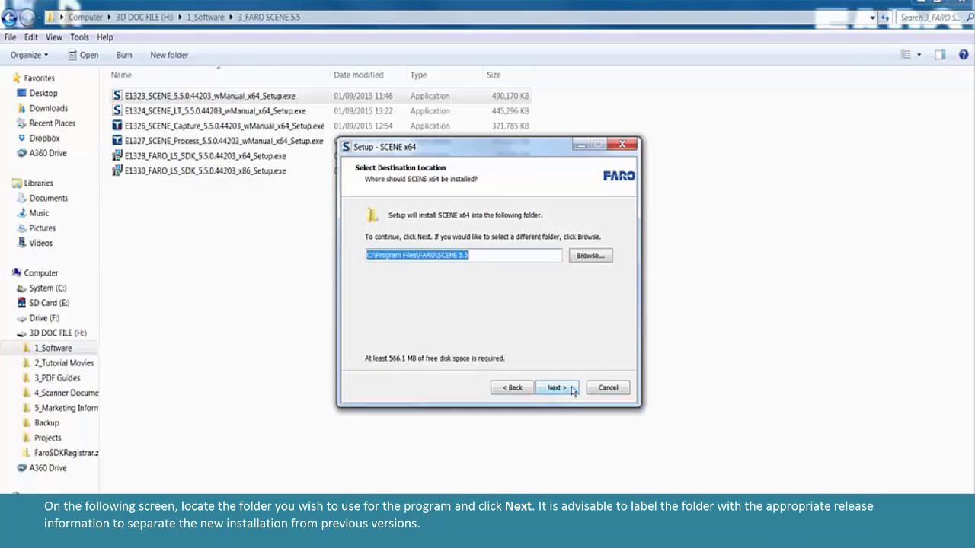
- Keep C:\Program Files\FARO\SCENE 5.5 as the destination folder and continue
click(467, 256)
drag(468, 256, 453, 259)
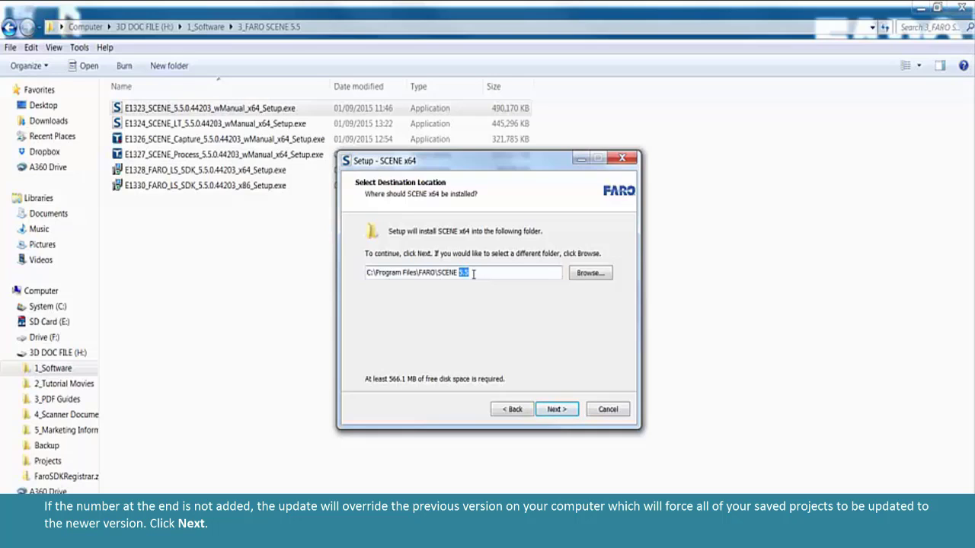
click(556, 409)
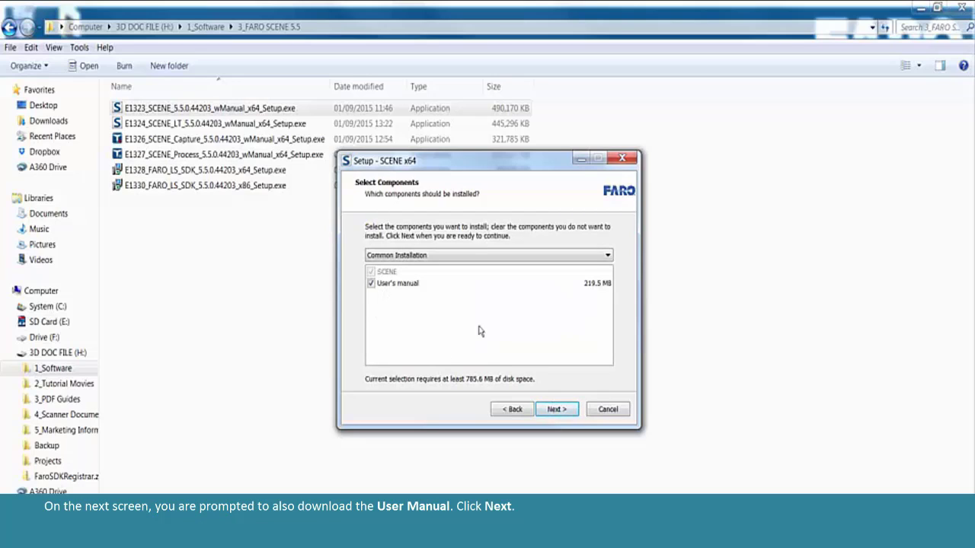
- Keep SCENE with the User's manual, the FARO\SCENE x64 5.5 shortcut folder and no additional tasks
click(553, 410)
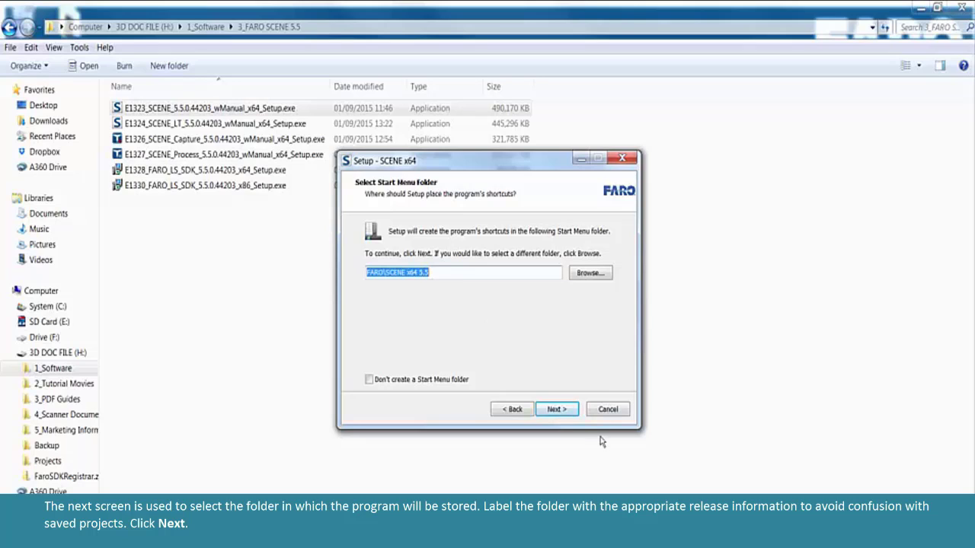
click(555, 410)
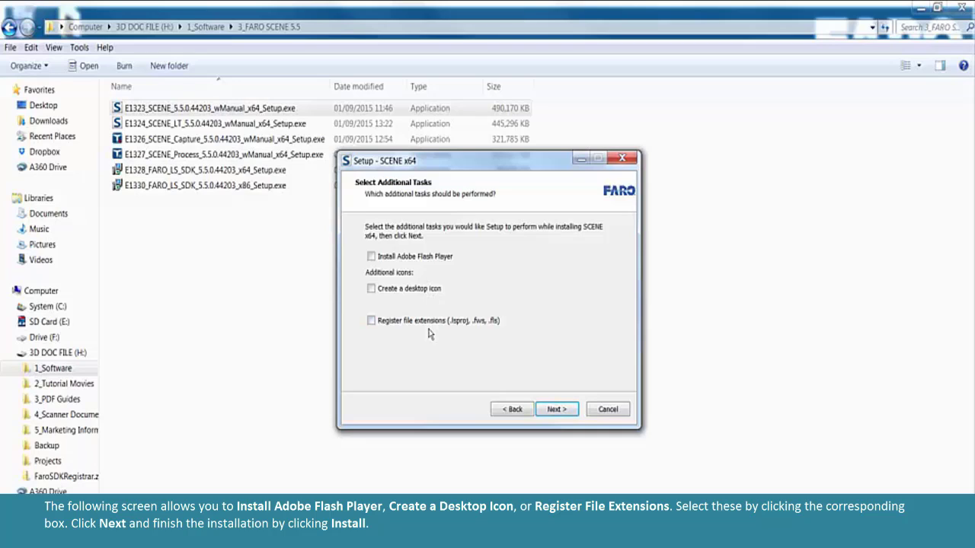
click(557, 410)
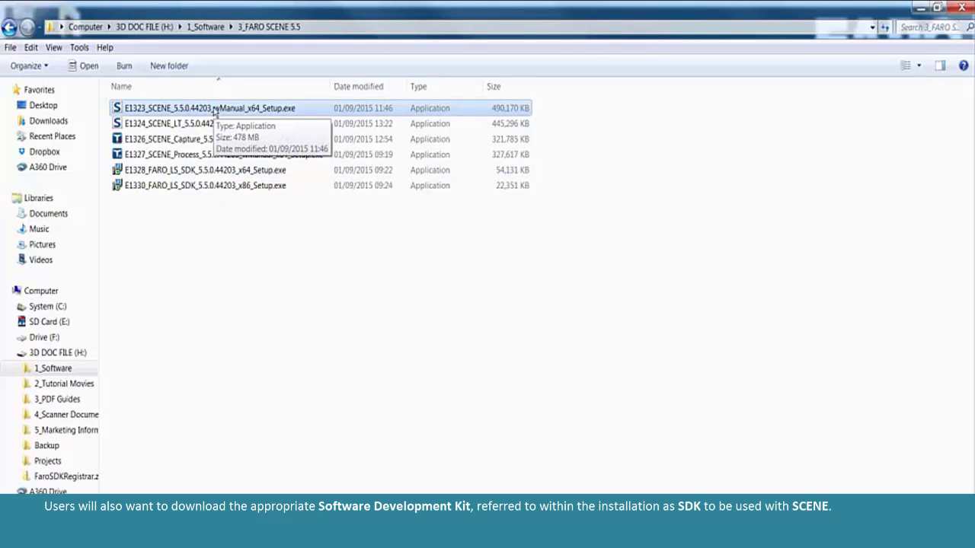
- View the contents of the FaroSDKRegistrar.zip archive in Explorer
click(69, 477)
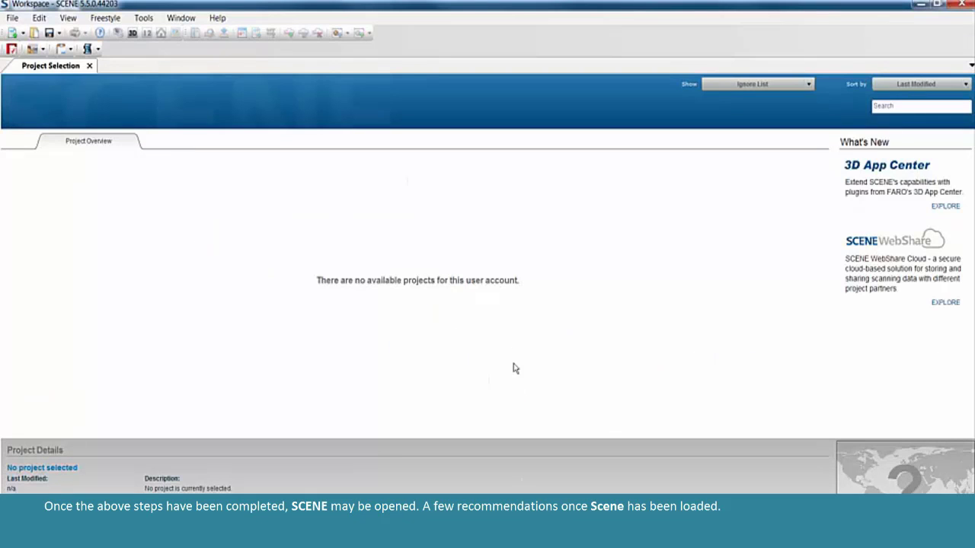
- In Tools > Options, replace the Folder tab's Project Locations path with a pasted folder path
click(144, 18)
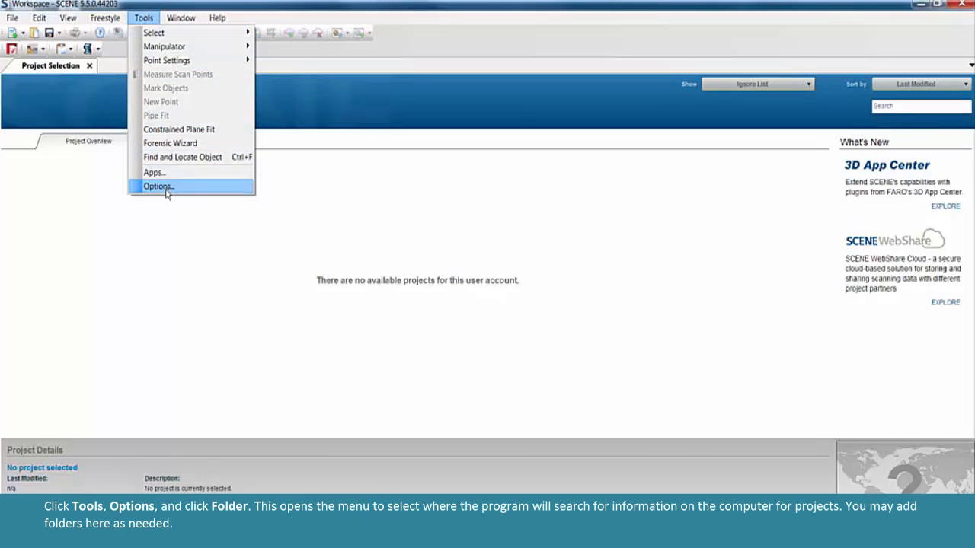
click(161, 187)
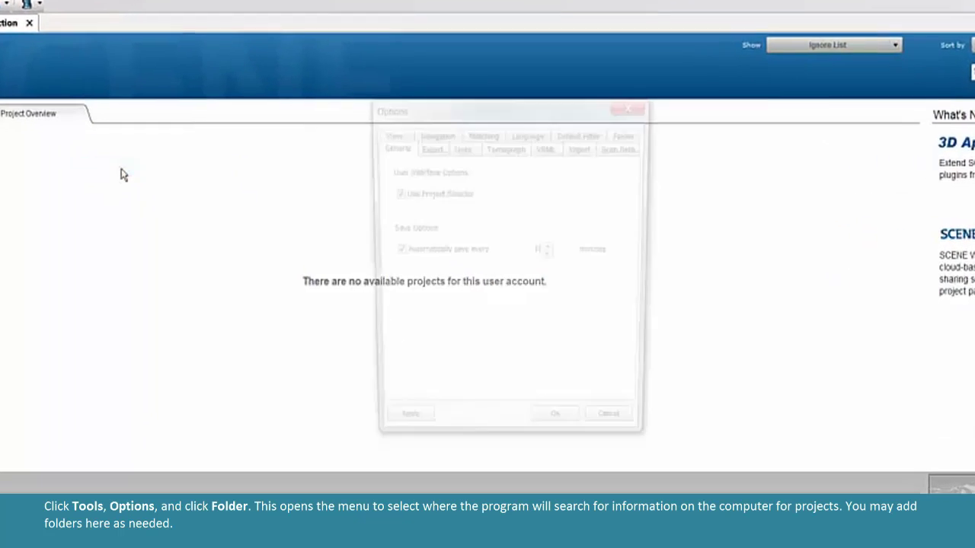
click(623, 135)
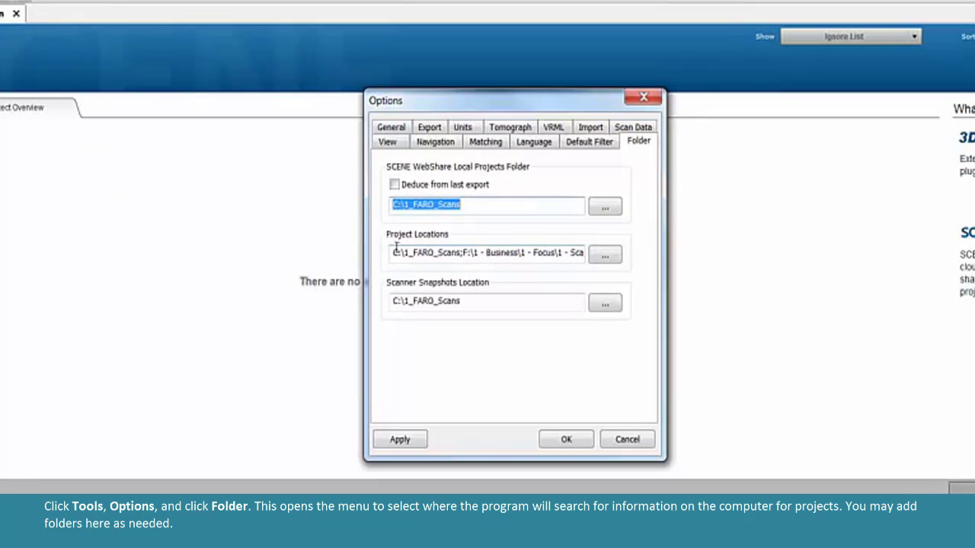
drag(391, 257, 606, 255)
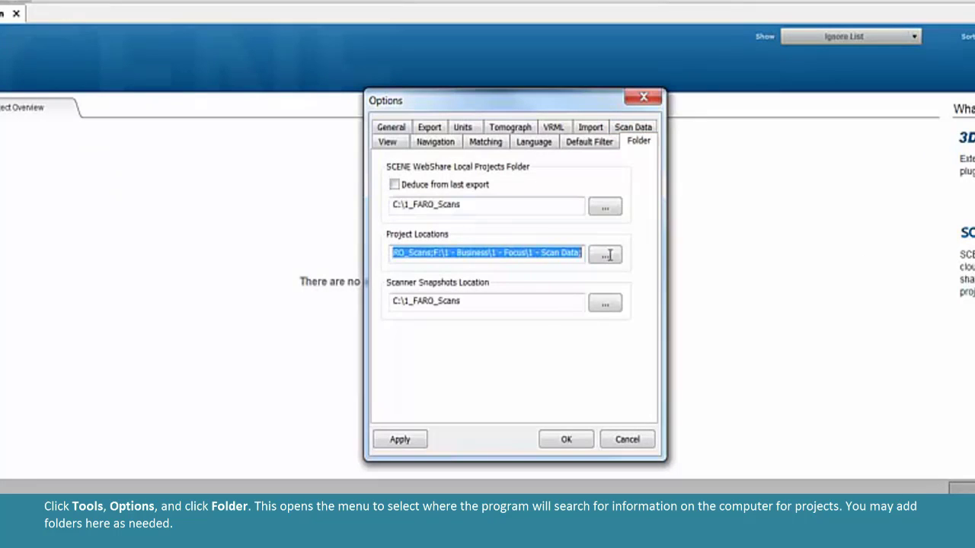
key(BackSpace)
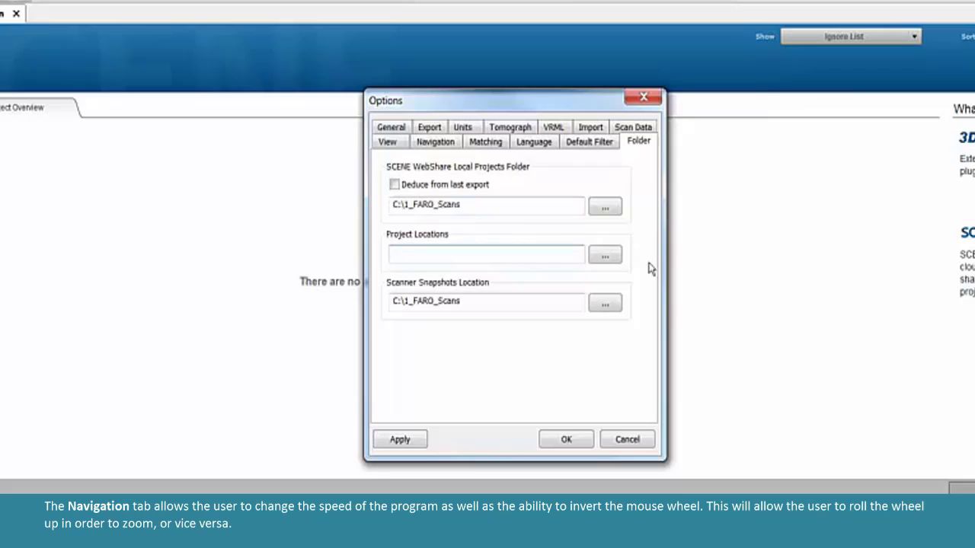
text(C:\Users\HortonS\Desktop\Example_3;)
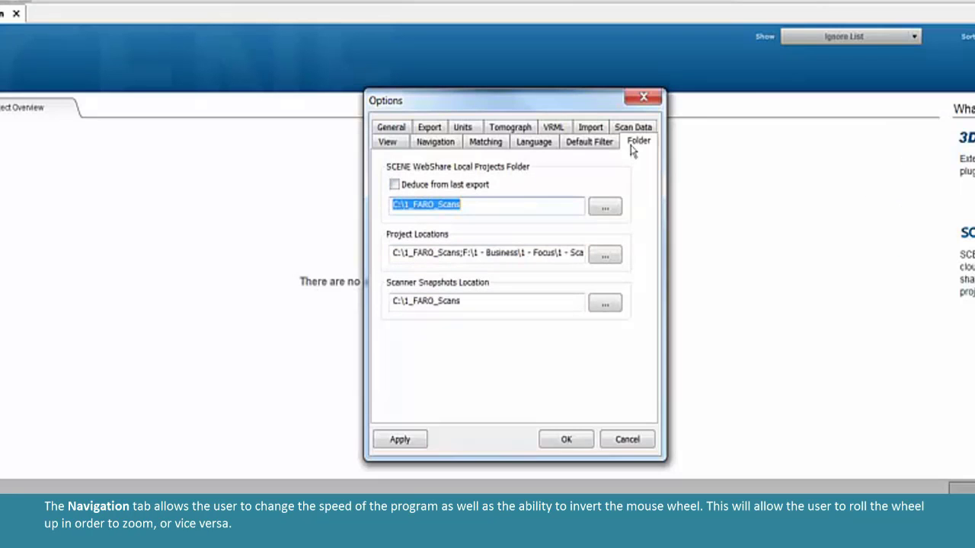
click(440, 145)
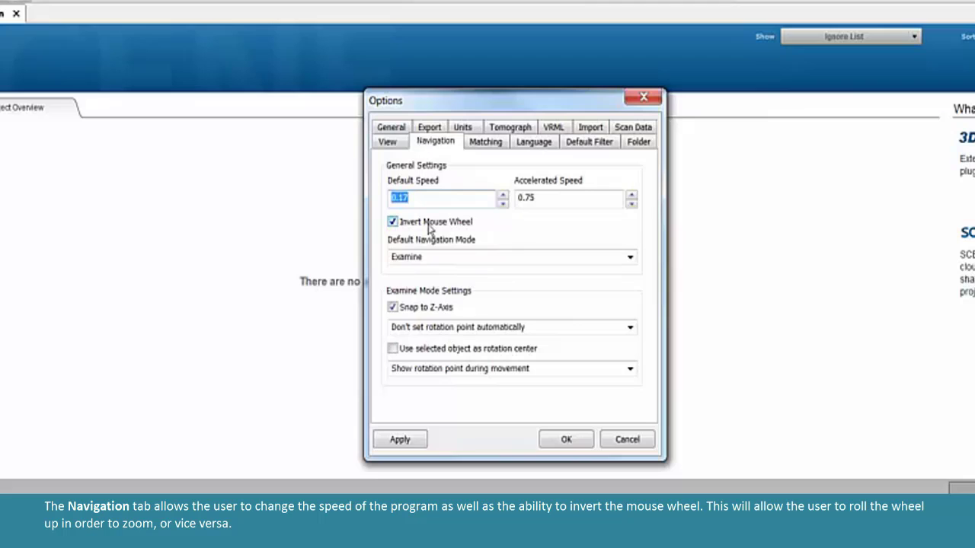
- Set the Default Navigation Mode to Examine on the Navigation tab
click(629, 257)
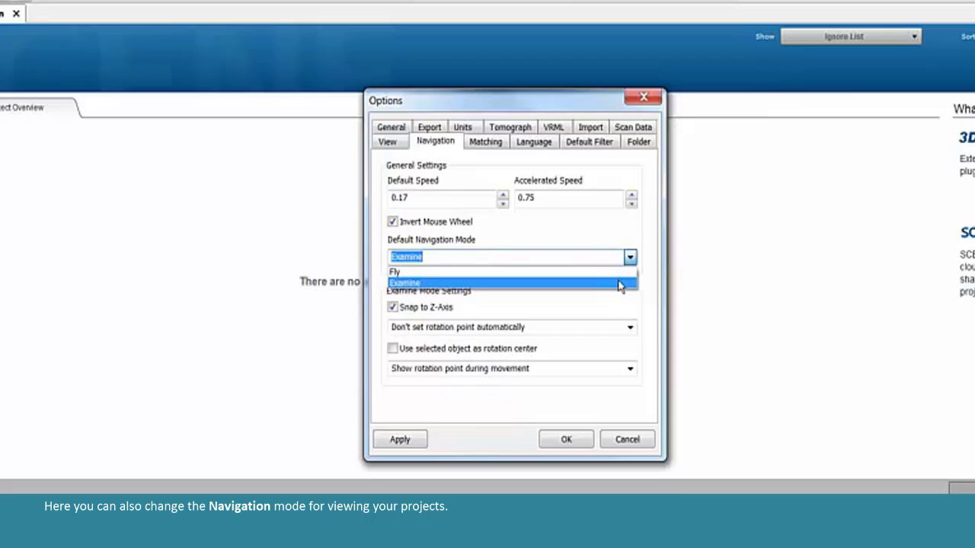
click(619, 283)
click(463, 127)
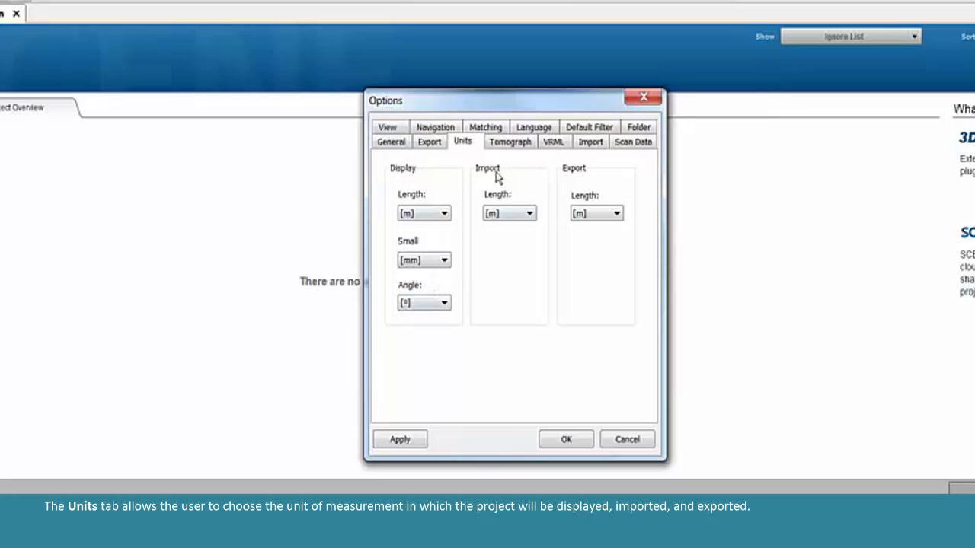
- Try Top View Based and Cloud to Cloud placement modes, then view Match Sphere Settings
click(492, 128)
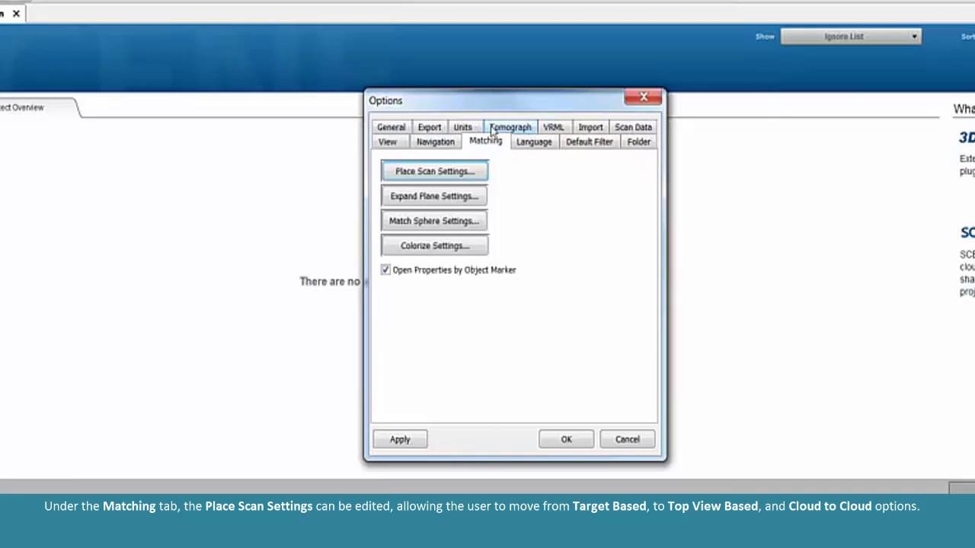
click(455, 175)
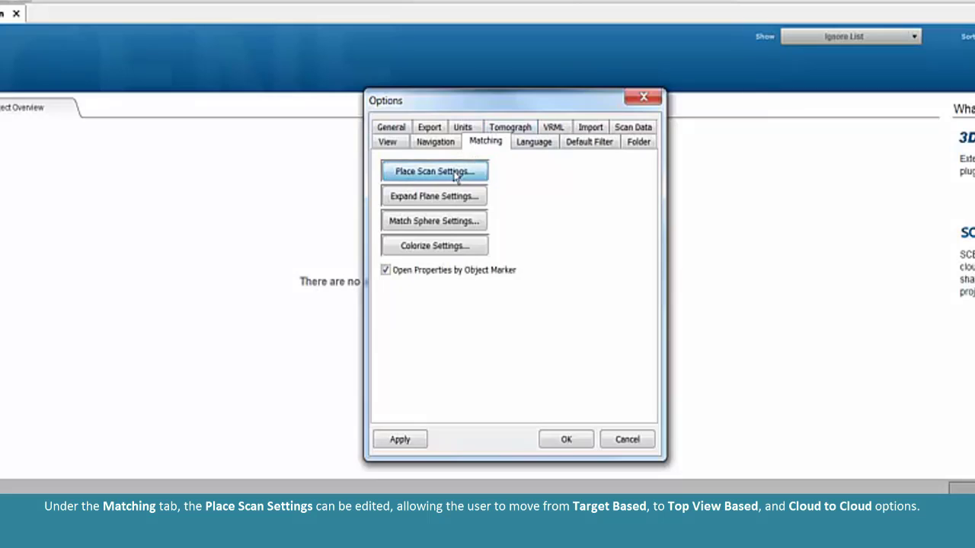
click(614, 107)
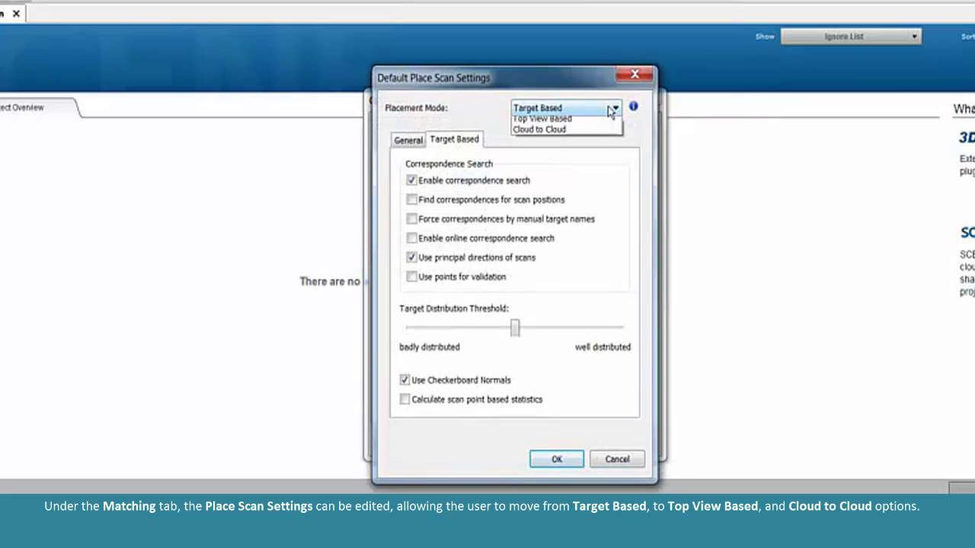
click(583, 133)
click(587, 111)
click(575, 144)
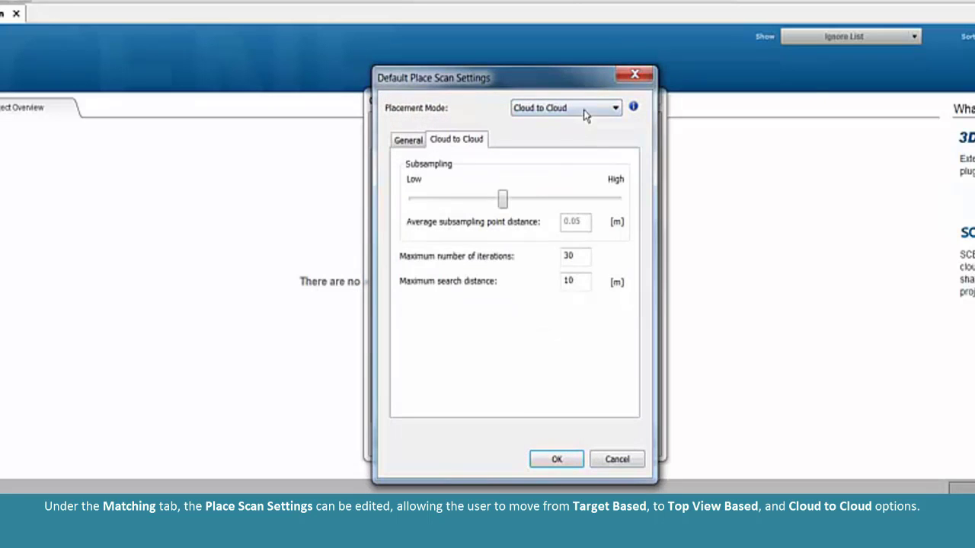
click(584, 111)
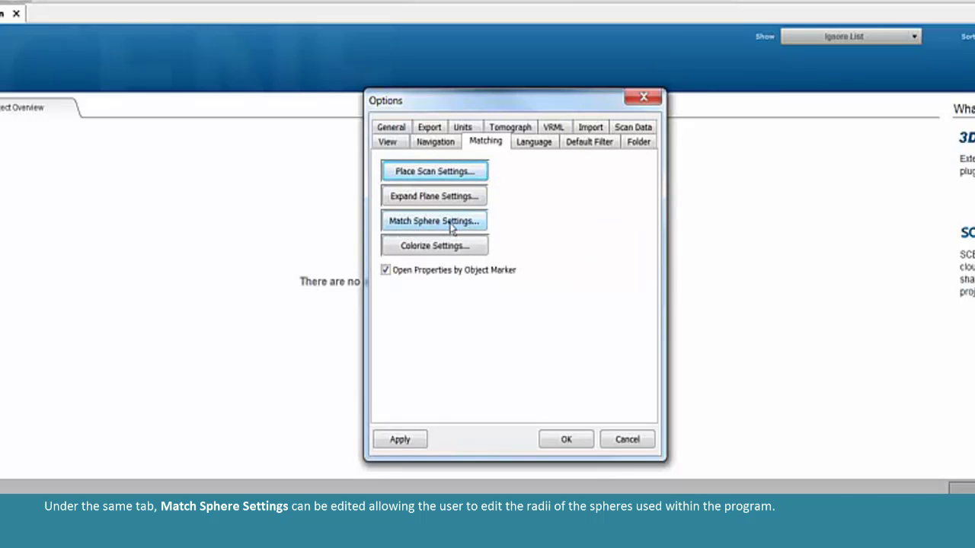
click(451, 221)
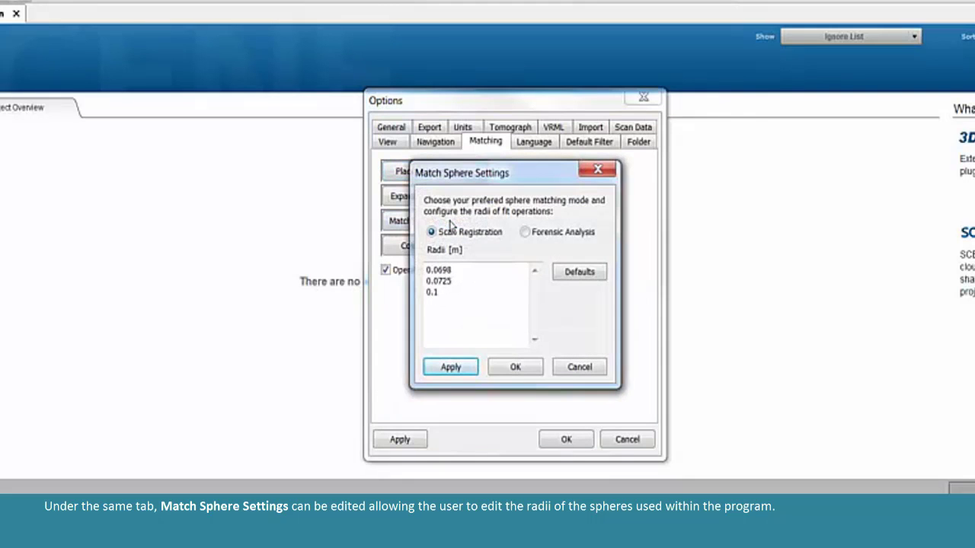